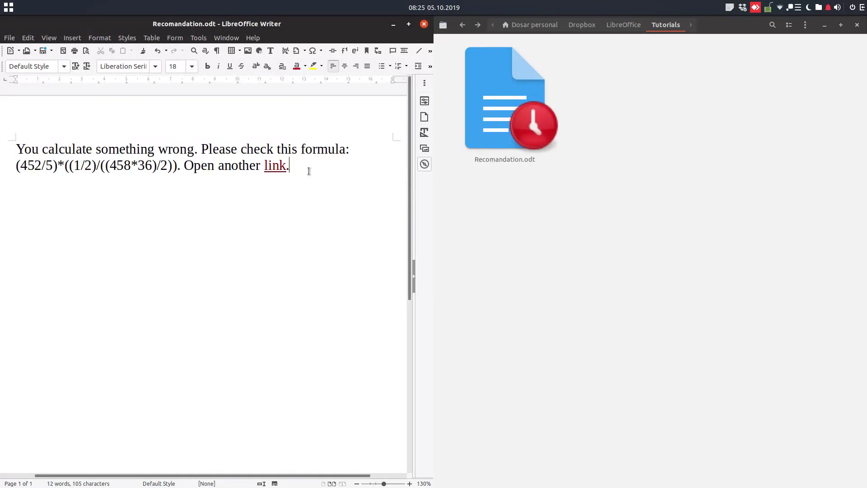
Step: Change the sentence ending to 'Open another spreadsheet.' and select that phrase
key(BackSpace)
key(BackSpace)
key(BackSpace)
key(BackSpace)
key(BackSpace)
key(BackSpace)
text(spreadsheet.)
drag(330, 165, 185, 165)
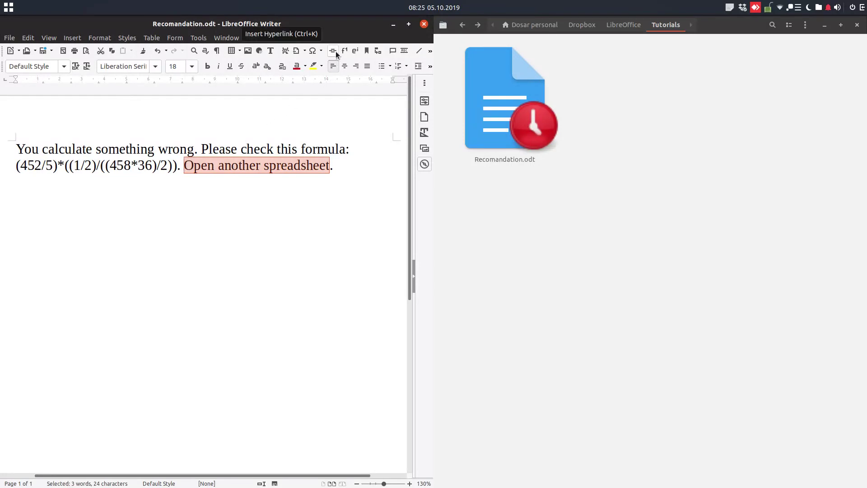
Step: Link the selected phrase to a new Spreadsheet document named calculation.ods and browse for its folder
click(73, 38)
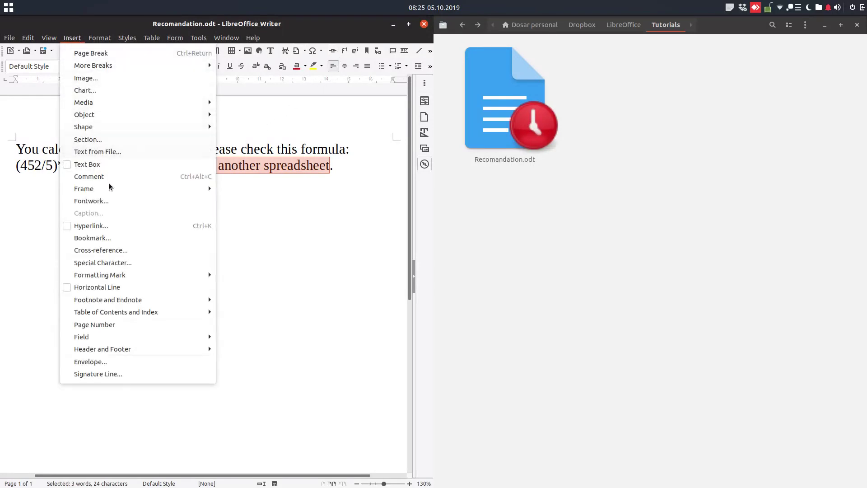
click(133, 227)
click(42, 266)
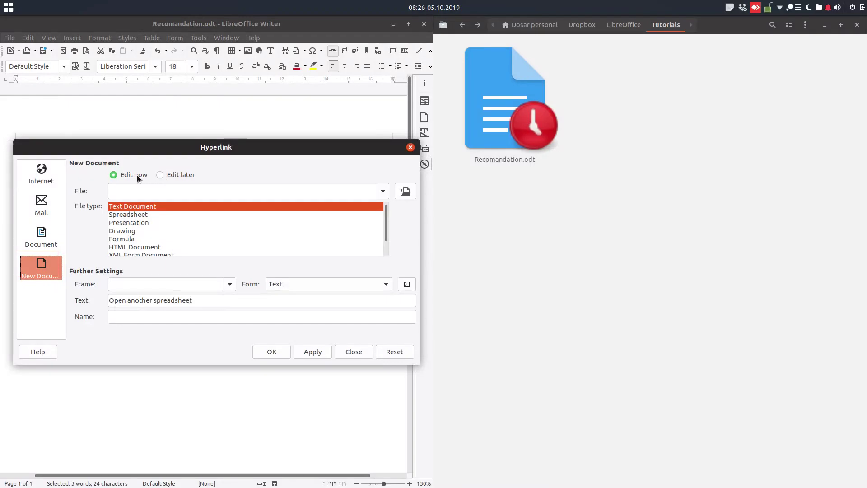
click(144, 190)
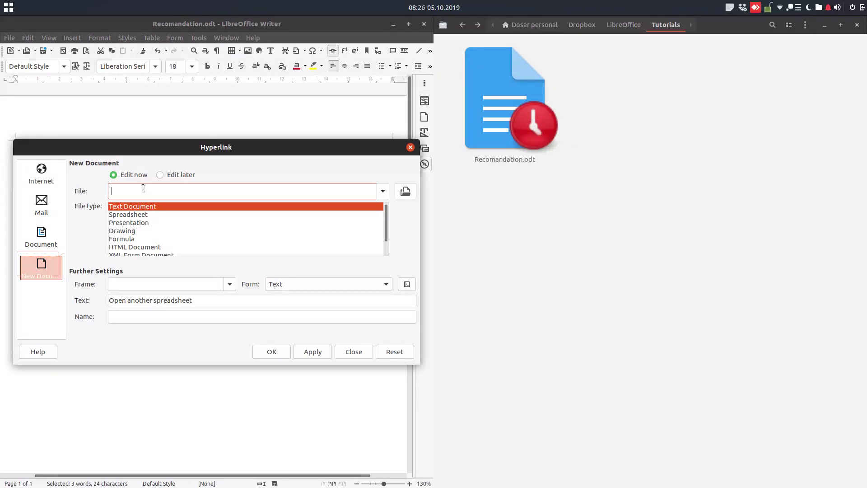
text(calculation.ods)
click(164, 214)
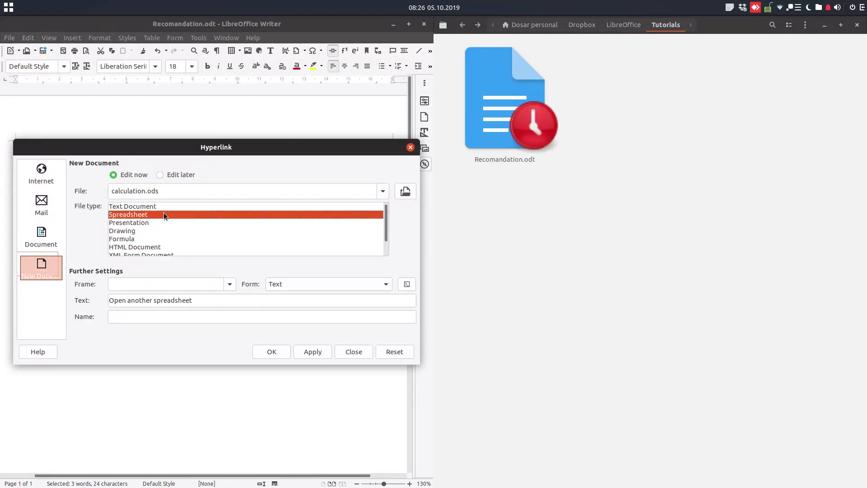
click(405, 191)
Step: Save the new calculation.ods in LibreOffice > Tutorials and insert the hyperlink
click(293, 274)
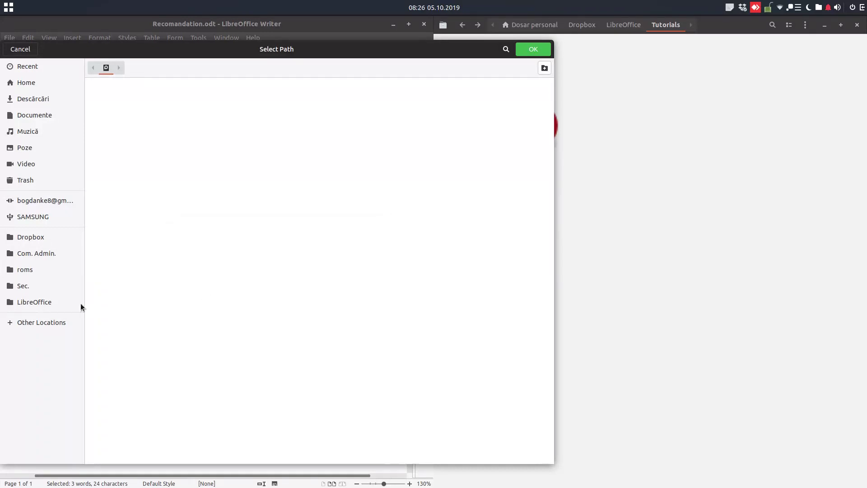
click(77, 301)
double_click(137, 94)
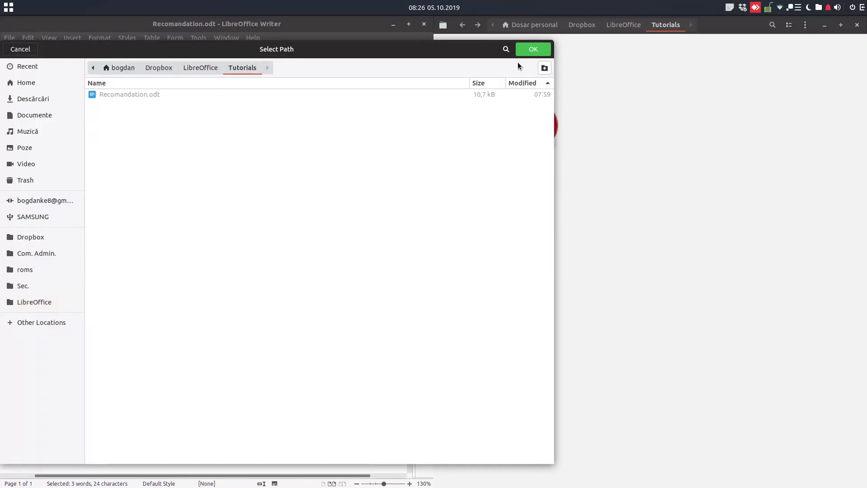
click(527, 49)
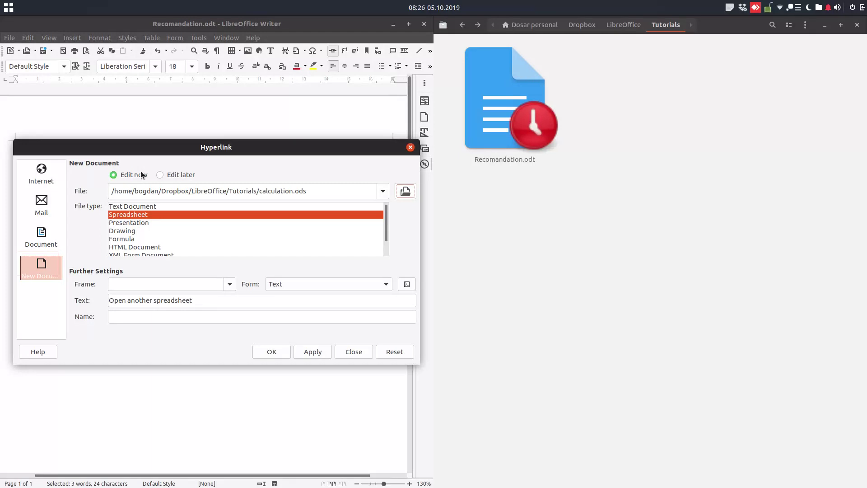
click(272, 352)
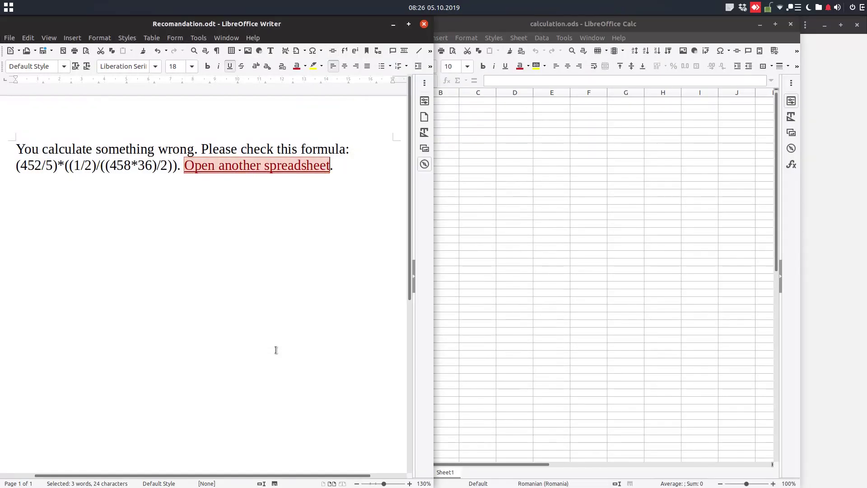
Step: Restore the Calc window and type test text 'jnsajnsajs' into cell B4
double_click(537, 25)
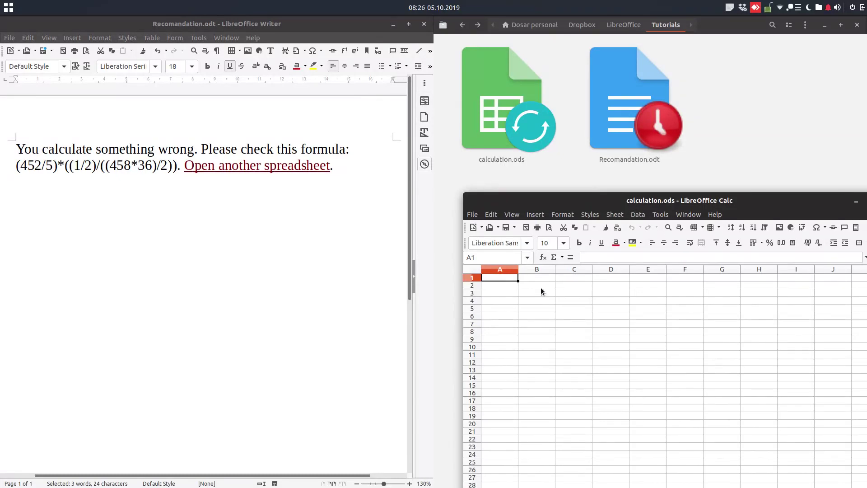
click(527, 301)
text(jnsajnsajs)
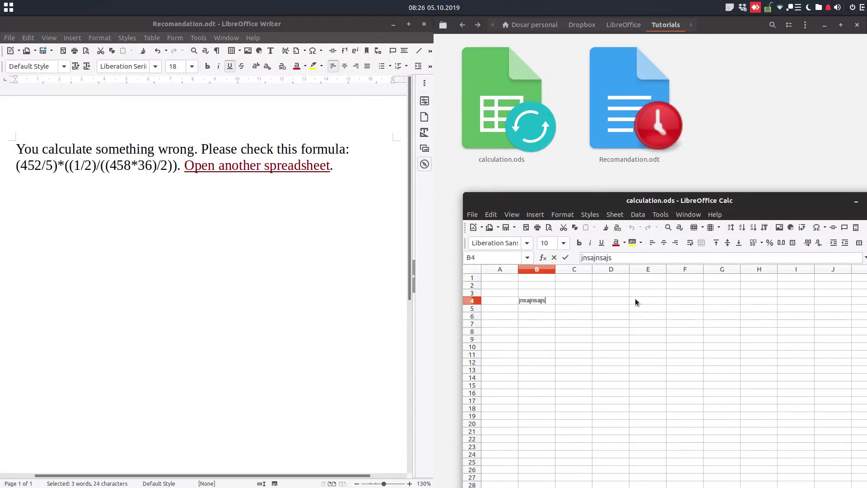
key(Return)
key(Up)
Step: Enter =(452/5)*((1/2)/((458*36)/2)) in B4 using the formula copied from the Writer sentence
click(179, 170)
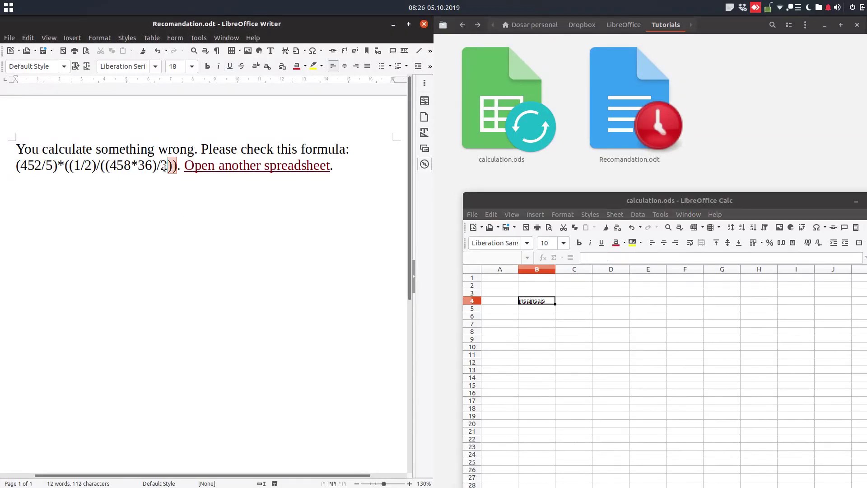
drag(176, 166, 15, 166)
key(ctrl+c)
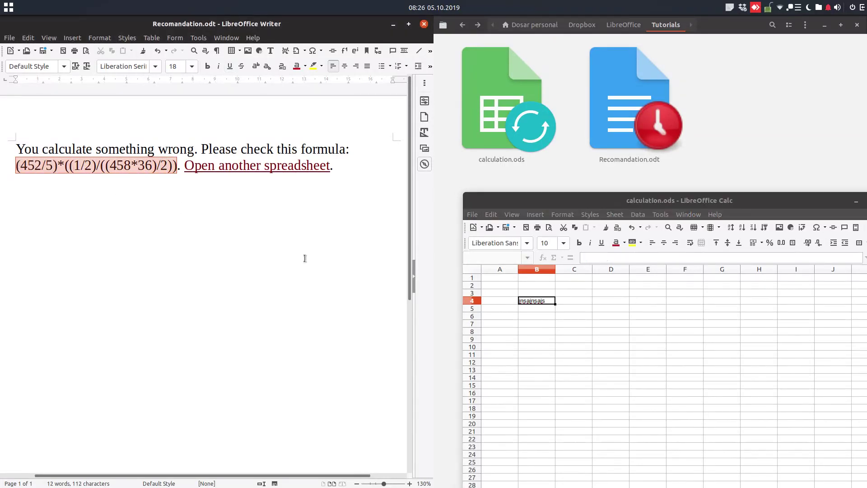
click(531, 300)
double_click(530, 299)
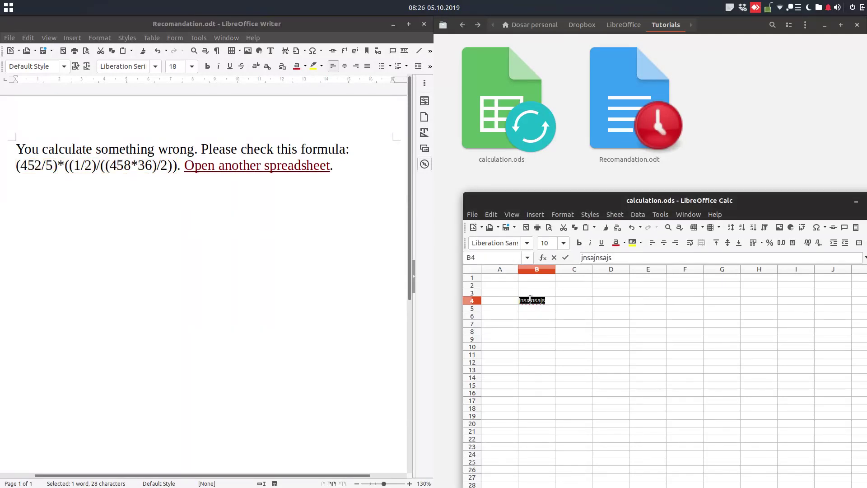
text(=)
key(ctrl+v)
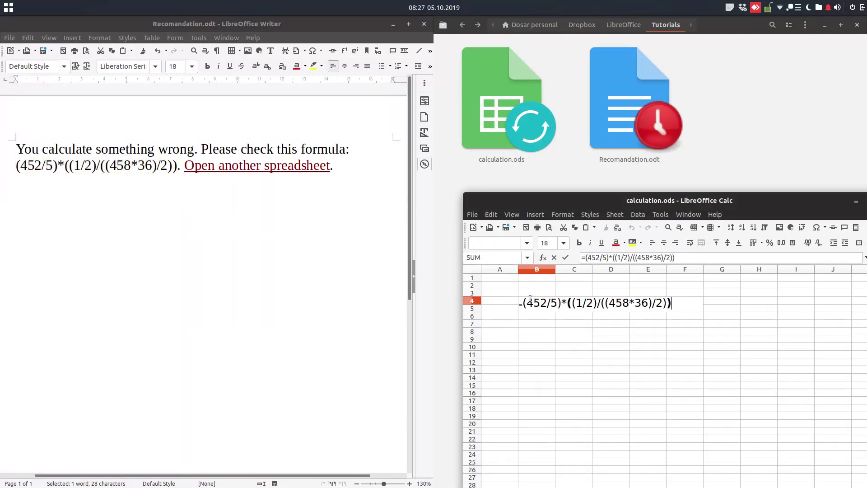
key(Return)
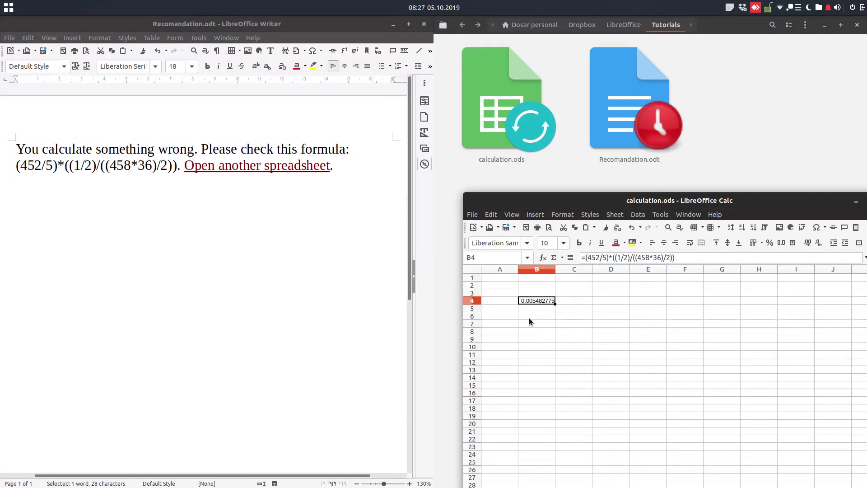
click(538, 312)
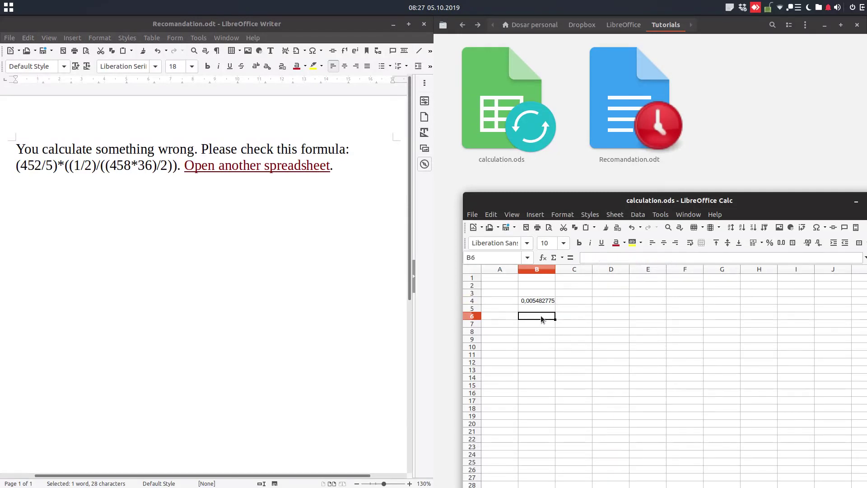
drag(692, 206, 624, 153)
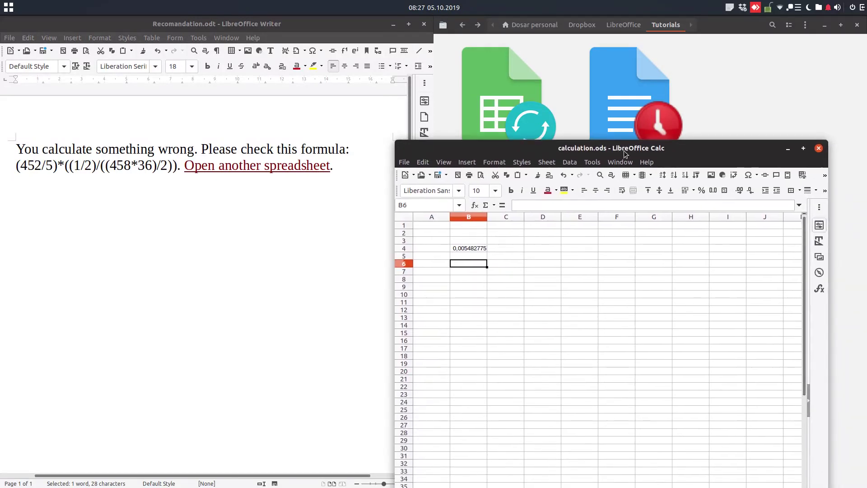
Step: Close Calc without saving, delete calculation.ods from Tutorials, and select the linked phrase in Writer
click(818, 148)
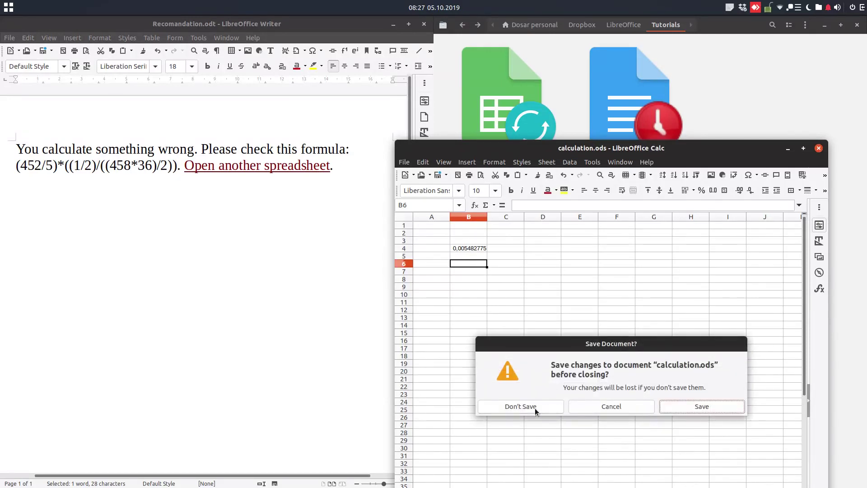
click(521, 406)
click(514, 129)
key(Delete)
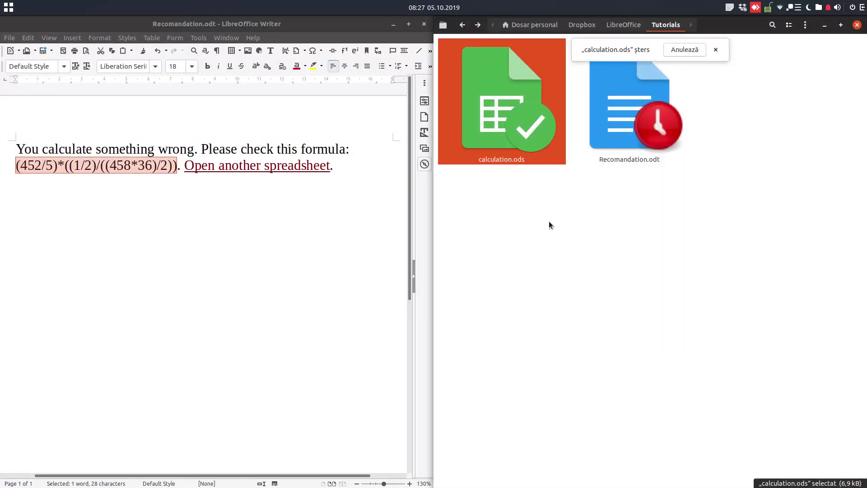
click(334, 194)
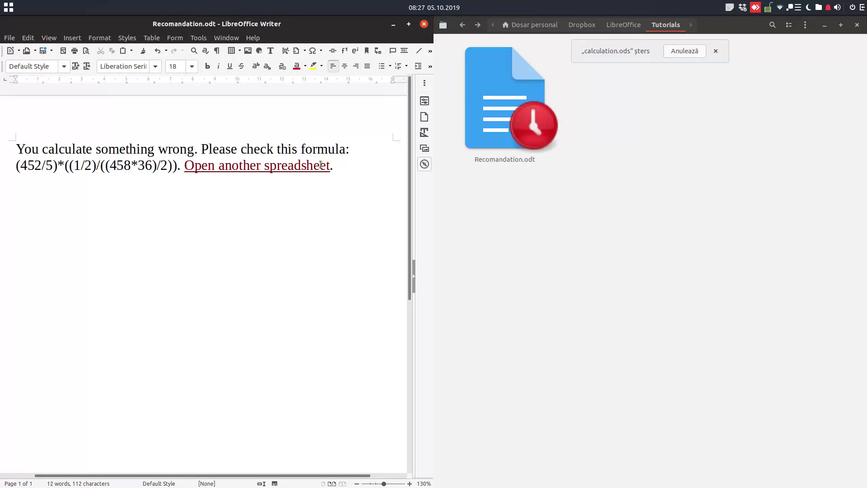
drag(334, 165, 184, 166)
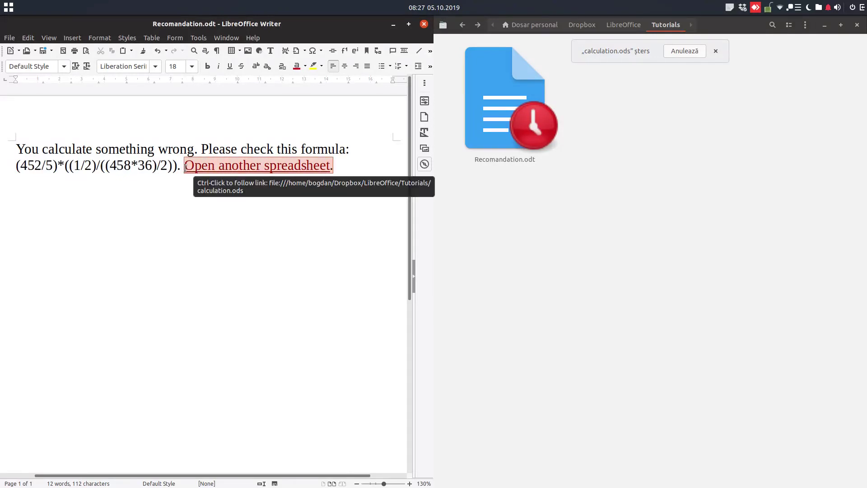
Step: Replace the linked phrase with 'Another version: open a spredsheet.', removing the doubled e
key(Delete)
text(Anot)
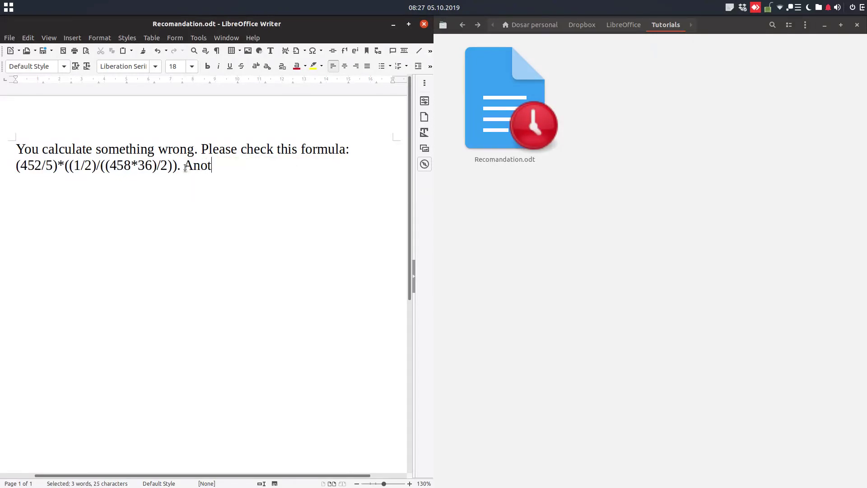
text(her version)
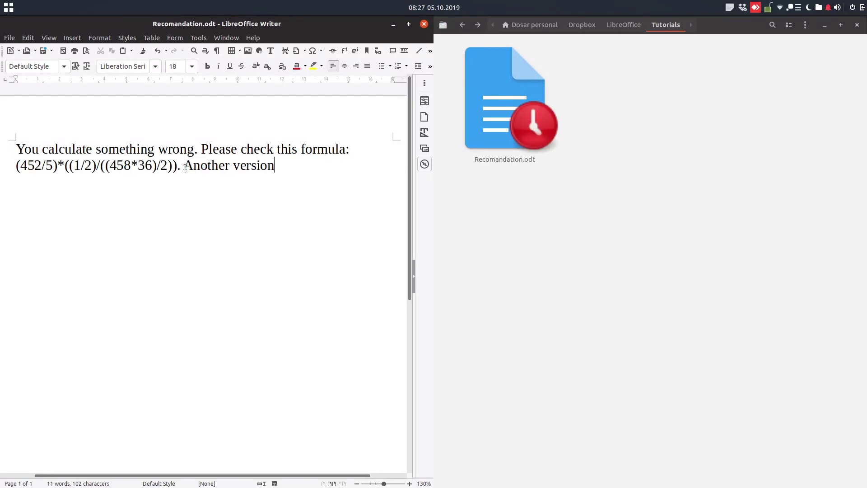
text(: open a spree)
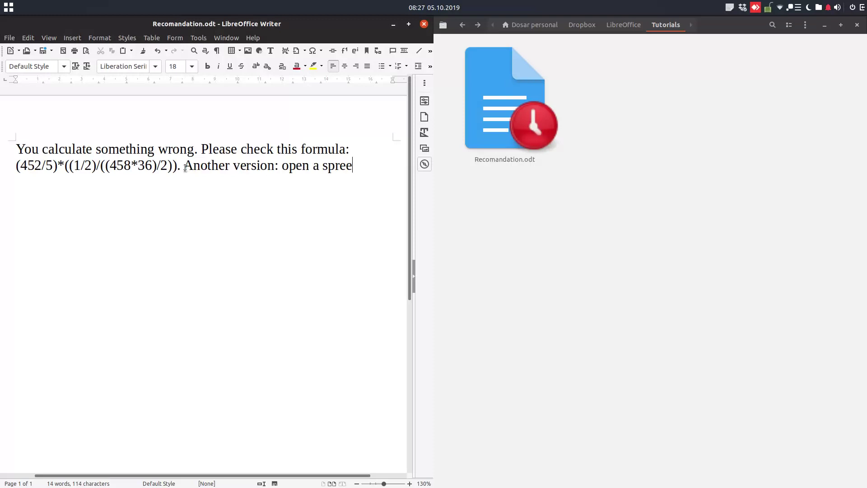
text(dsheet.)
key(Left)
key(Left)
key(Left)
key(Left)
key(Left)
key(Left)
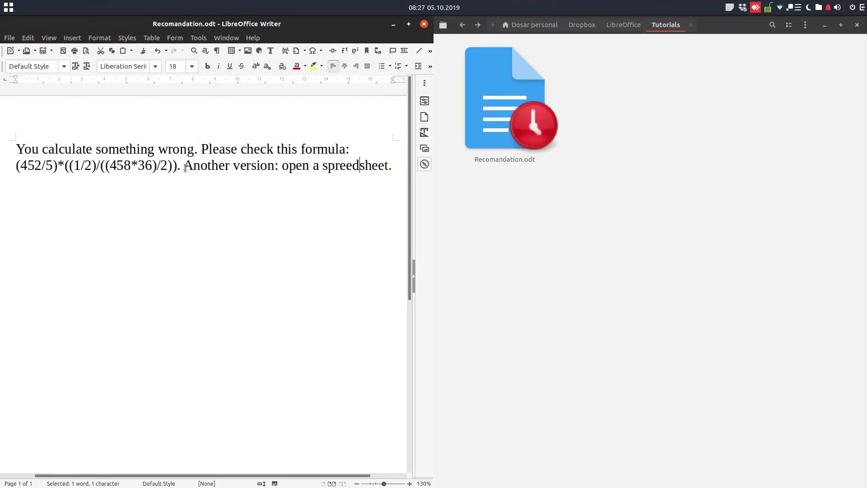
key(Left)
key(Left)
key(Delete)
key(End)
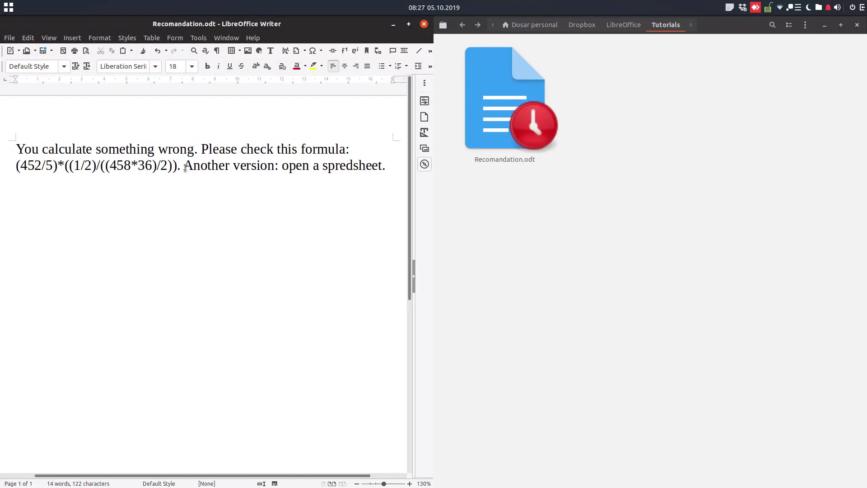
Step: Select 'open a spredsheet' and start a New Document hyperlink set to Edit later
drag(383, 165, 282, 165)
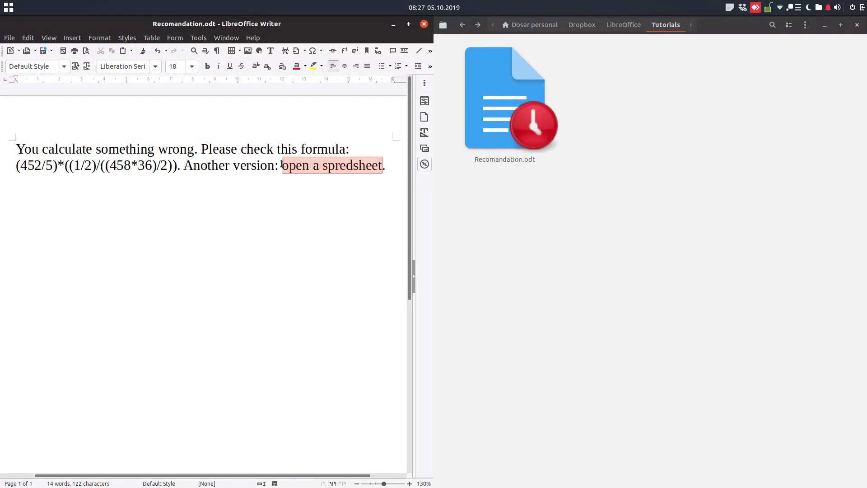
click(334, 51)
click(40, 268)
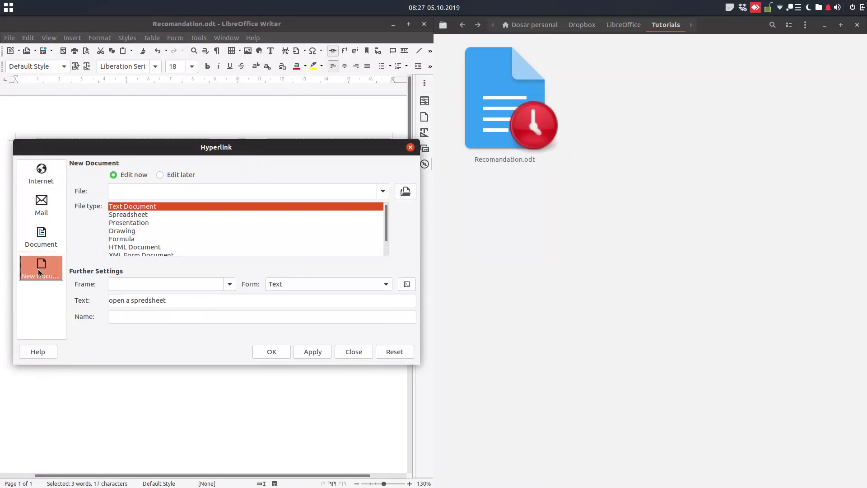
click(190, 175)
click(173, 190)
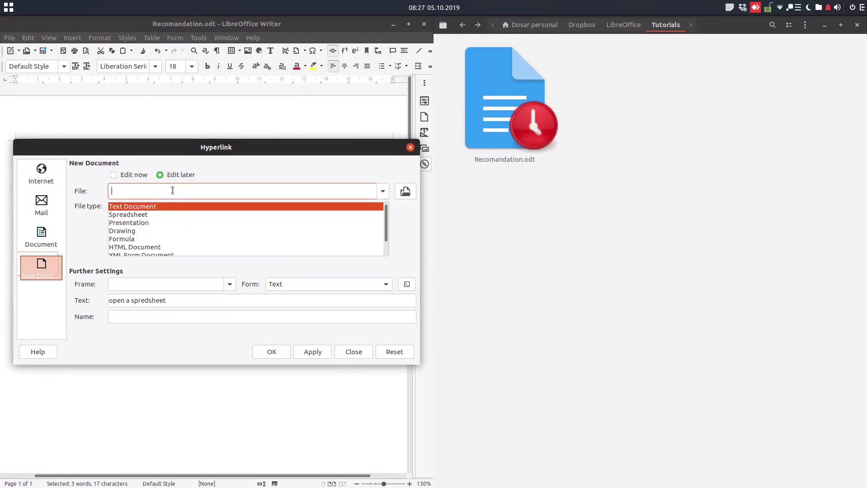
Step: Create the new Spreadsheet calculation2.ods in the Tutorials folder and insert the link
click(406, 192)
click(40, 302)
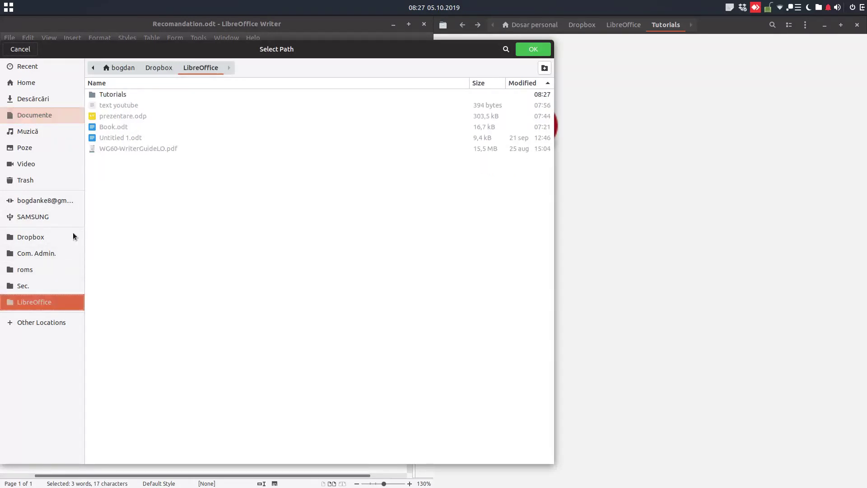
double_click(125, 92)
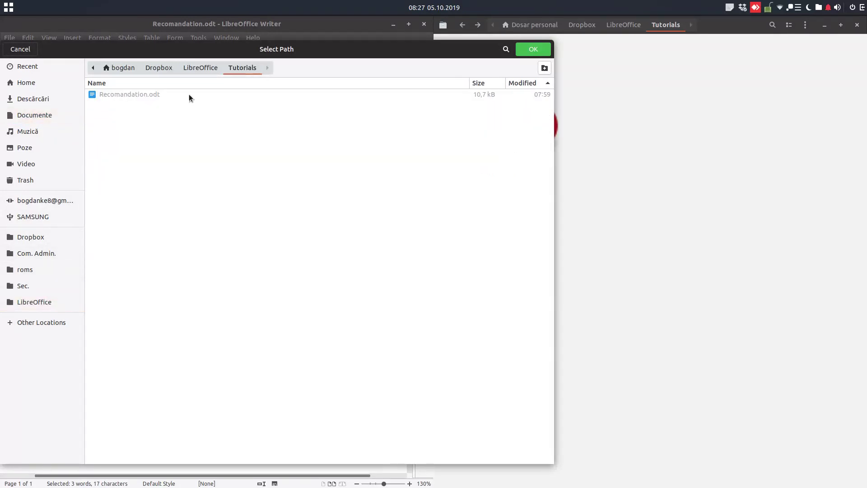
click(538, 51)
click(160, 215)
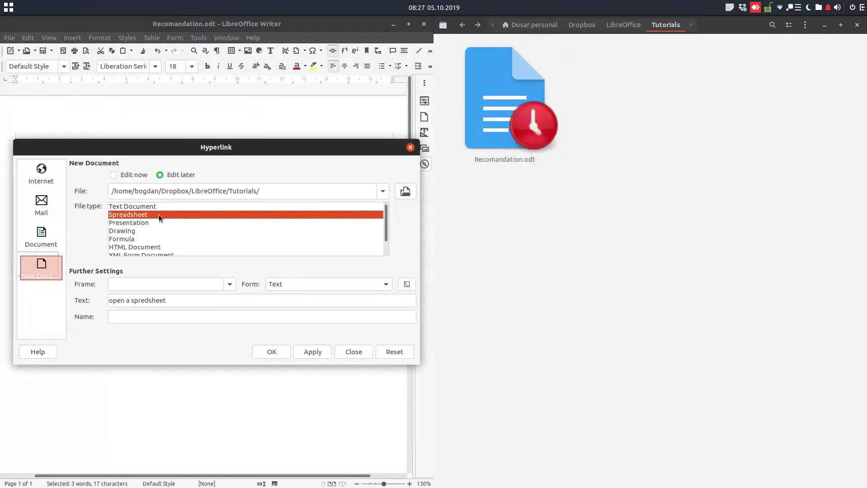
click(274, 192)
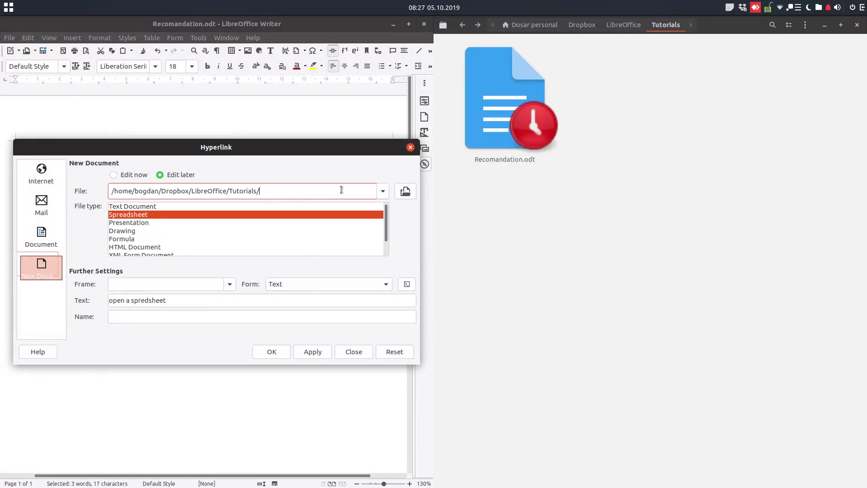
text(calculation2)
click(279, 352)
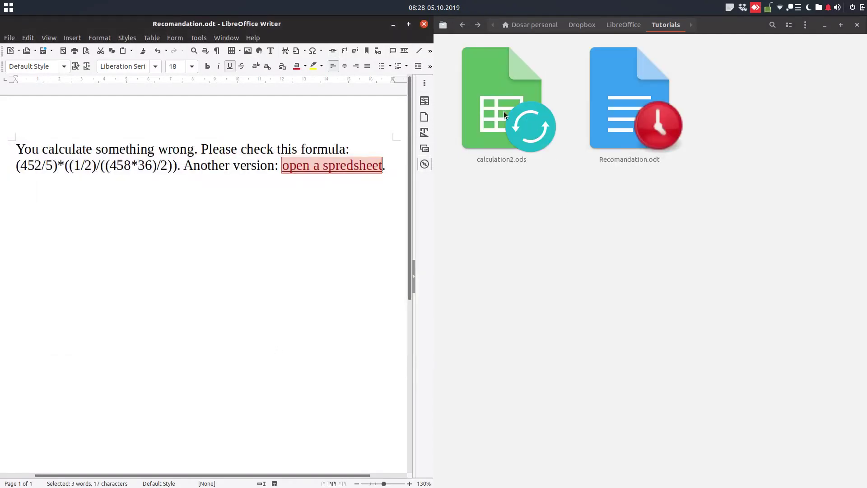
Step: Save and close Recomandation.odt, reopen it from Files, and follow its link to calculation2.ods
click(329, 207)
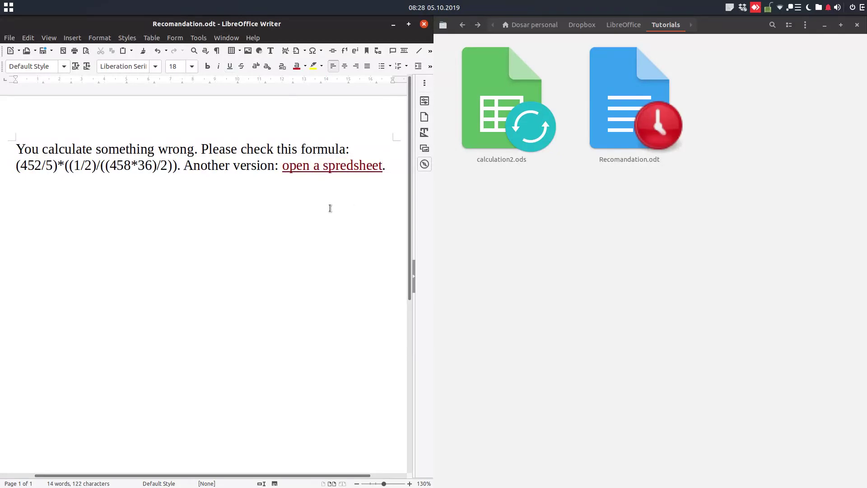
key(ctrl+s)
click(424, 24)
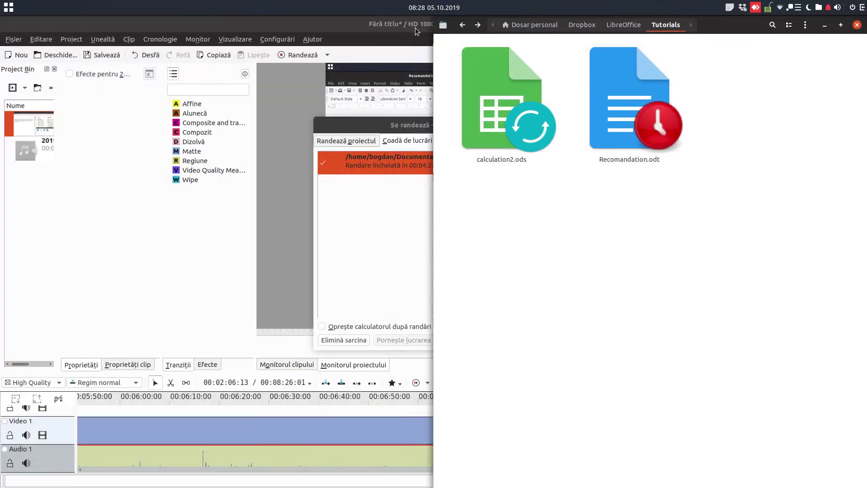
double_click(415, 28)
click(823, 25)
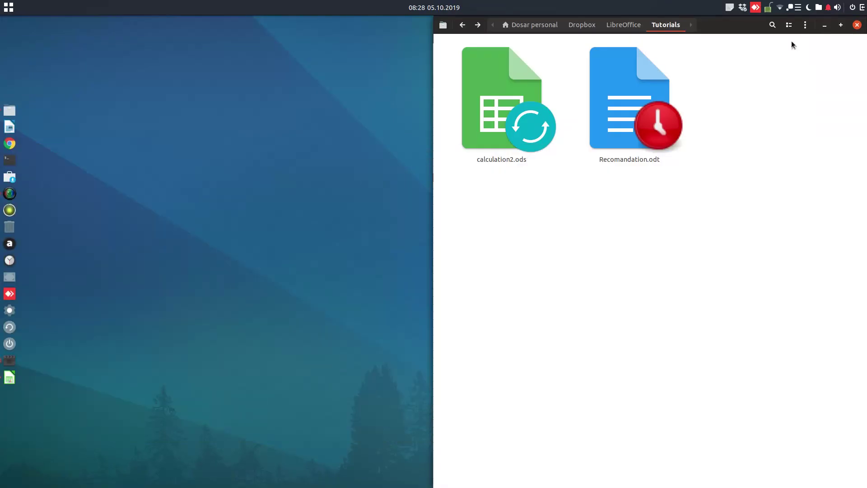
double_click(623, 143)
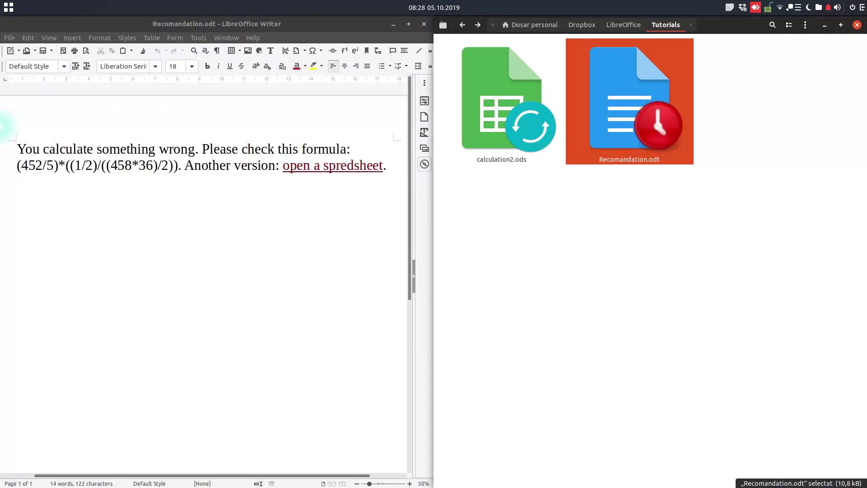
ctrl+click(354, 168)
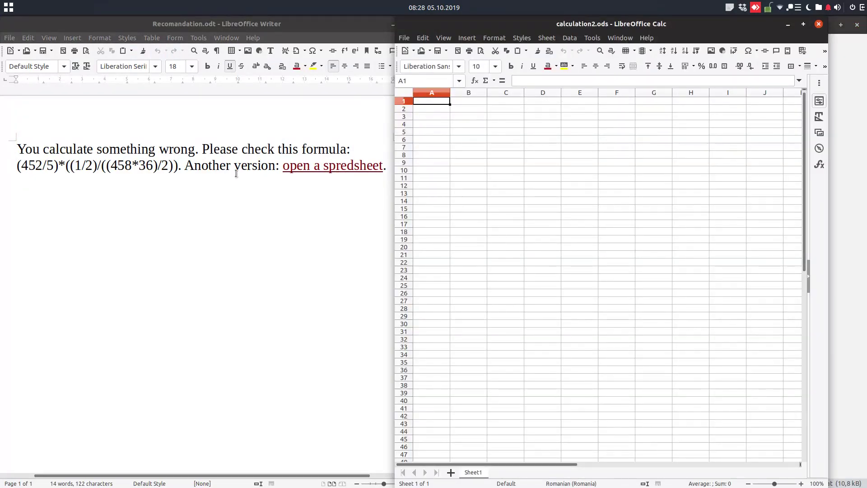
Step: Paste the Writer formula into B7 as =(452/5)*((1/2)/((458*36)/2)), giving 0.005482775
drag(178, 166, 17, 168)
key(ctrl+c)
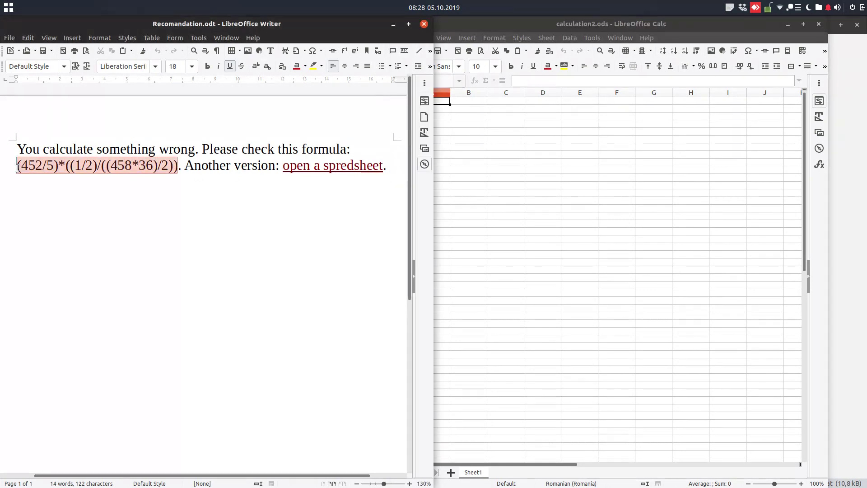
click(468, 146)
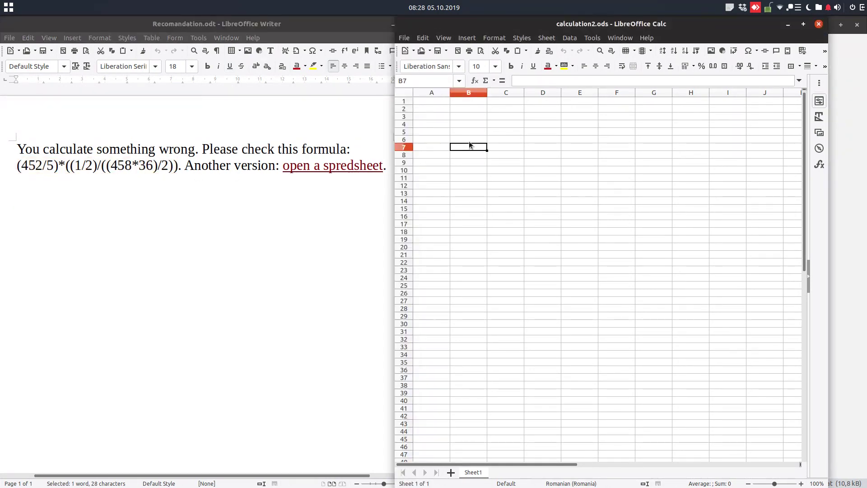
text(=)
key(ctrl+v)
key(Return)
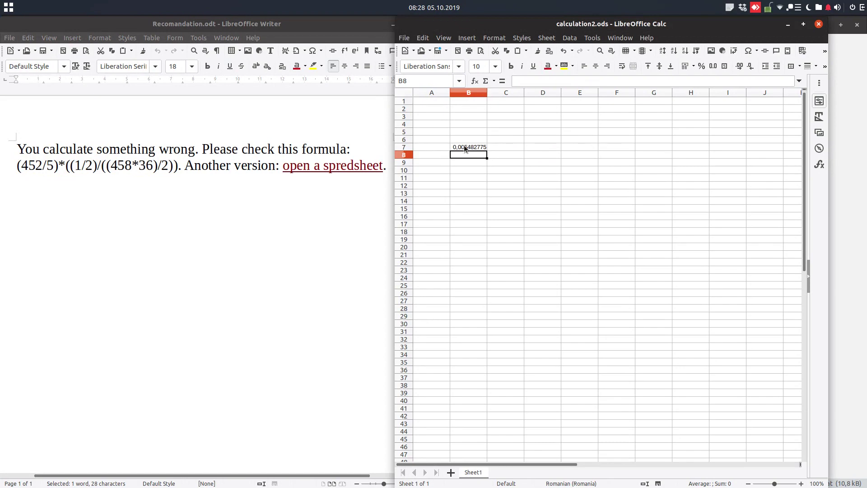
click(466, 147)
drag(522, 23, 566, 204)
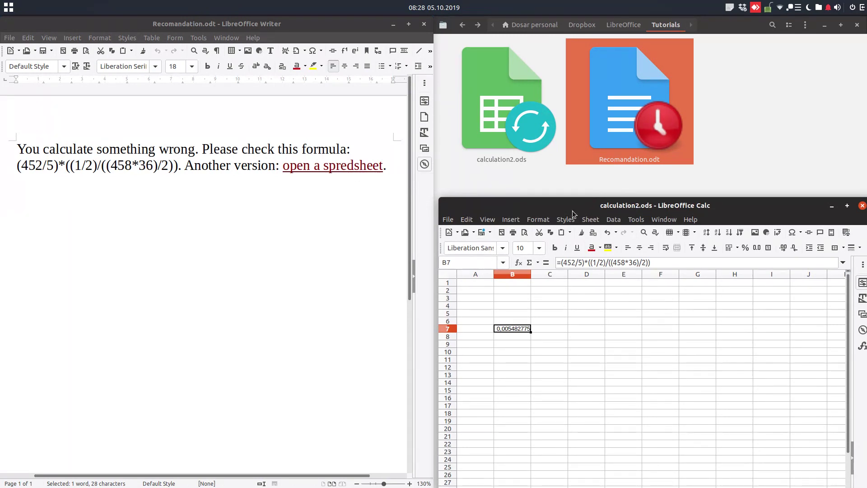
right_click(360, 171)
click(388, 293)
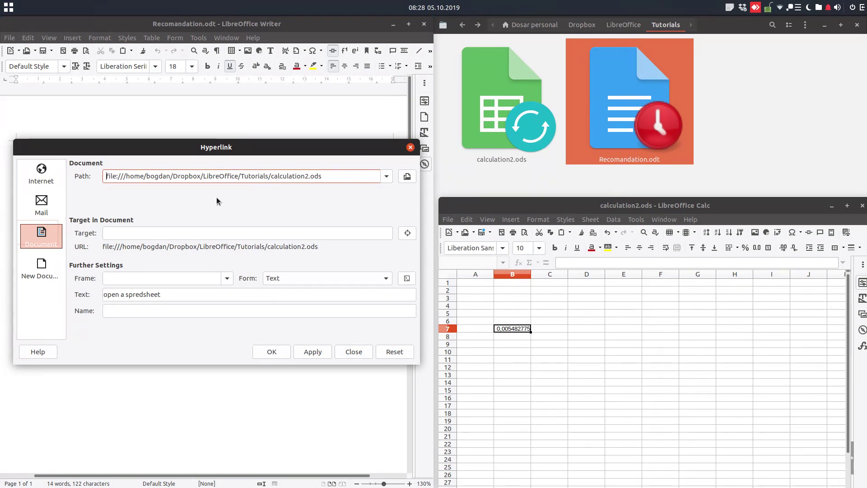
click(44, 276)
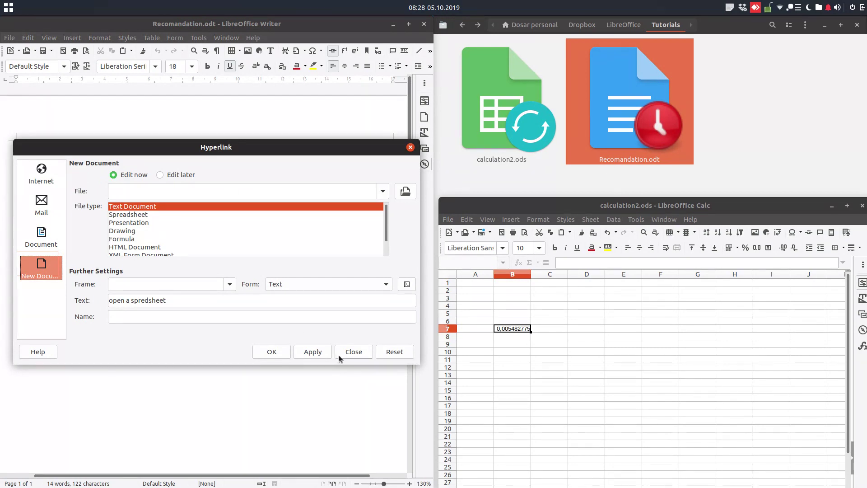
click(354, 352)
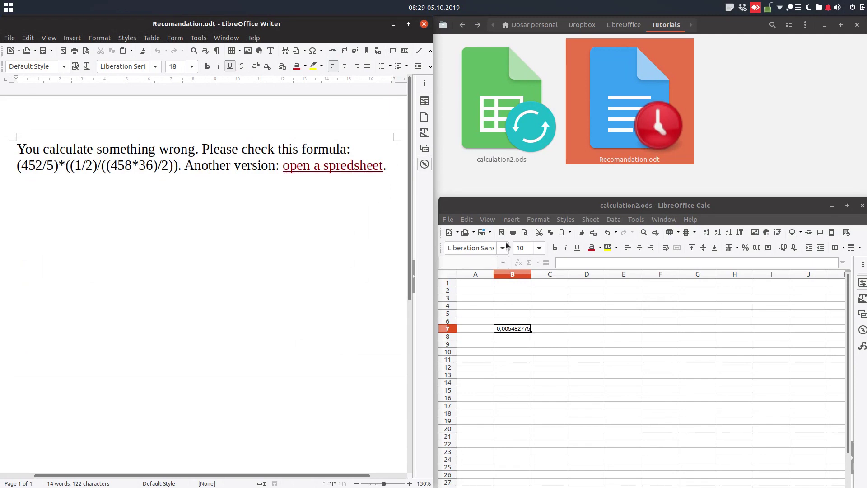
Step: Save calculation2.ods when closing Calc, then reopen it through the Writer link
click(863, 206)
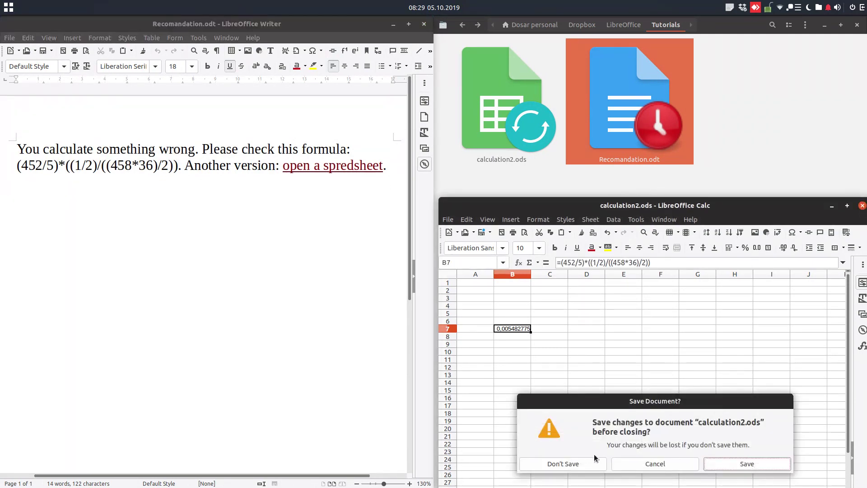
click(731, 462)
ctrl+click(364, 166)
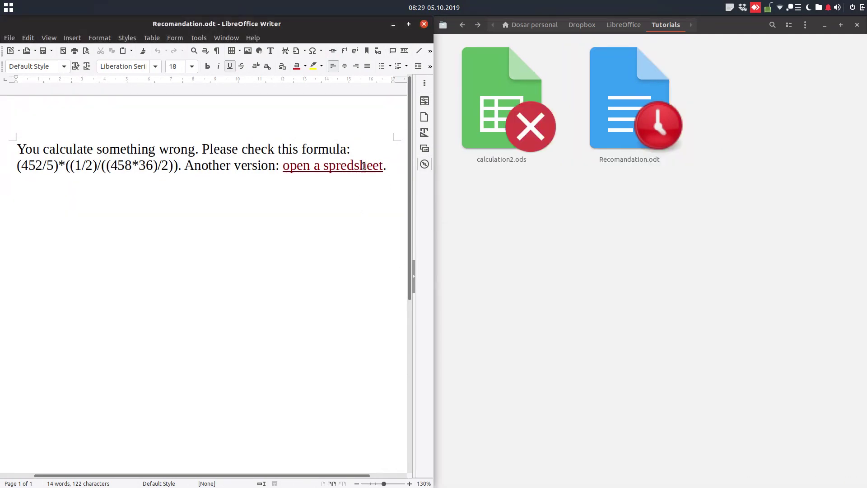
key(Right)
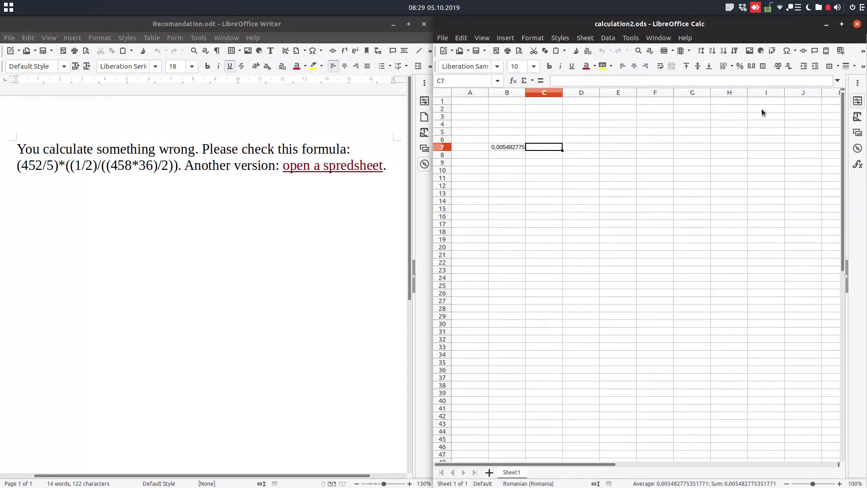
Step: Check the spreadsheet link's target in its settings, close Calc, and open Writer's Help menu
right_click(327, 165)
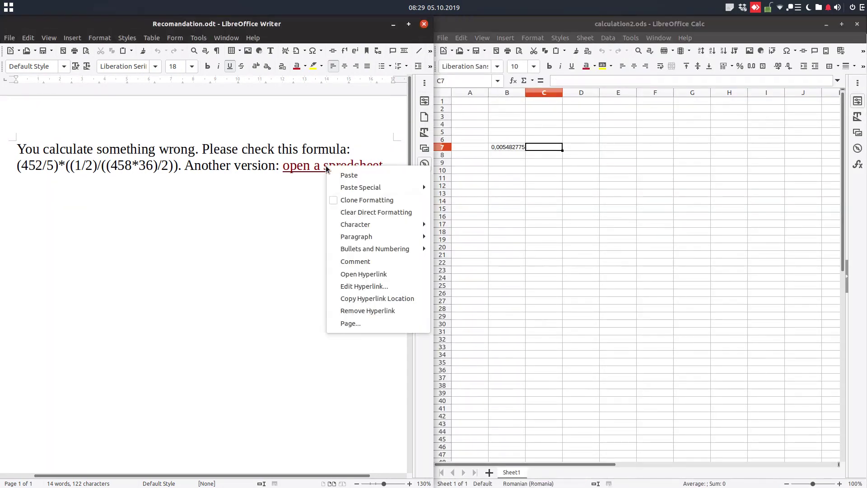
click(358, 285)
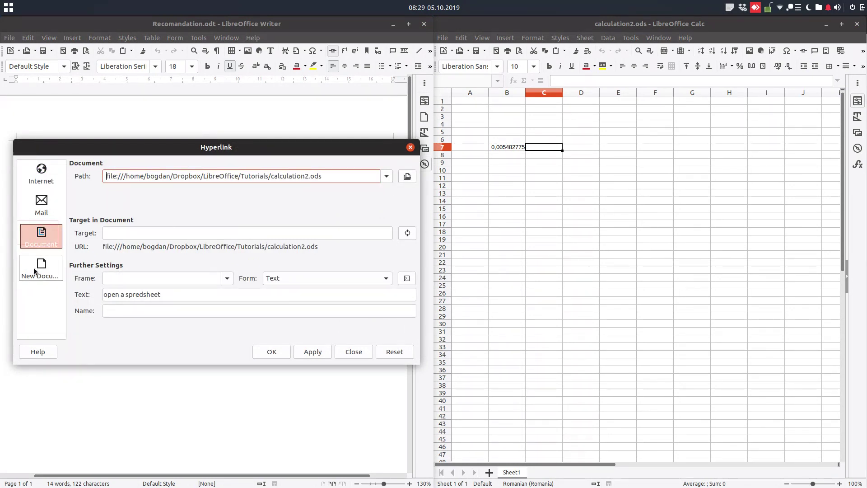
click(359, 352)
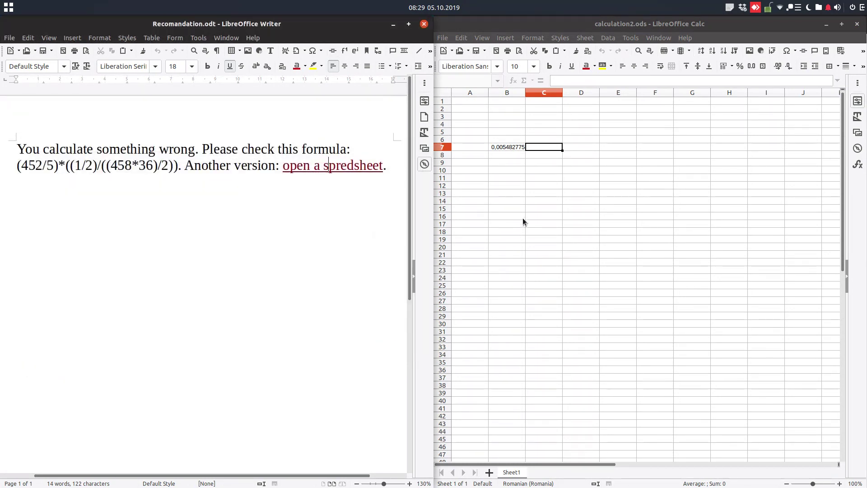
click(544, 201)
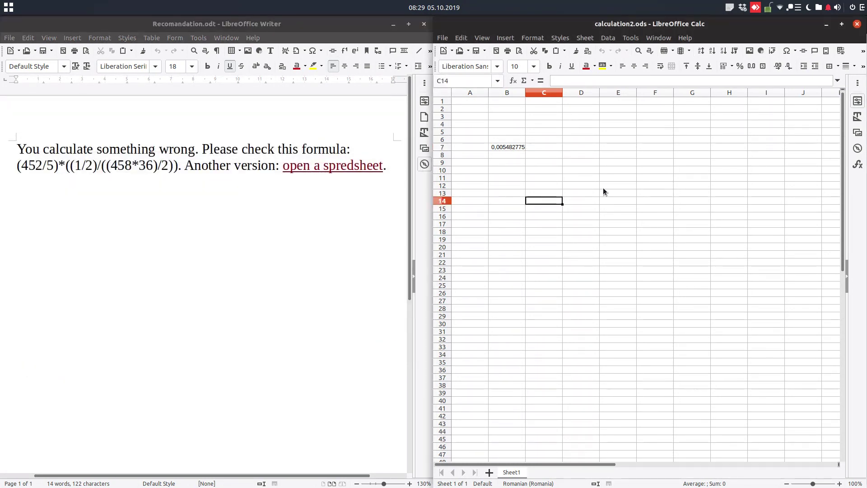
click(858, 25)
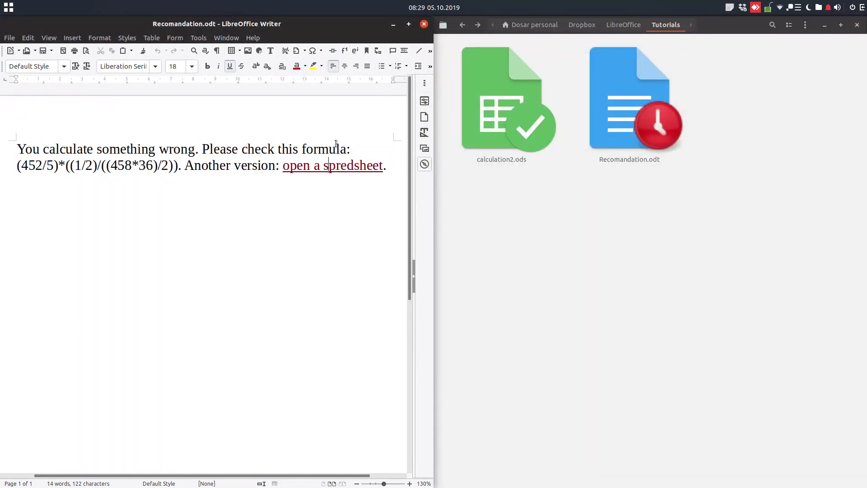
click(257, 40)
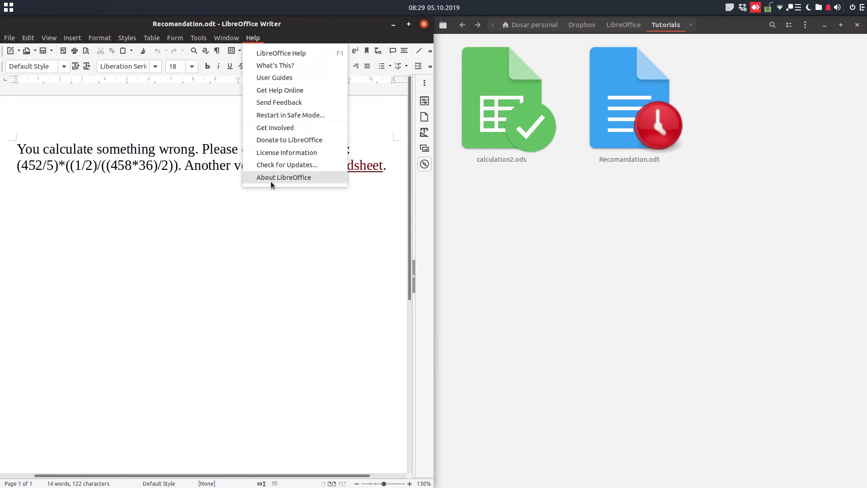